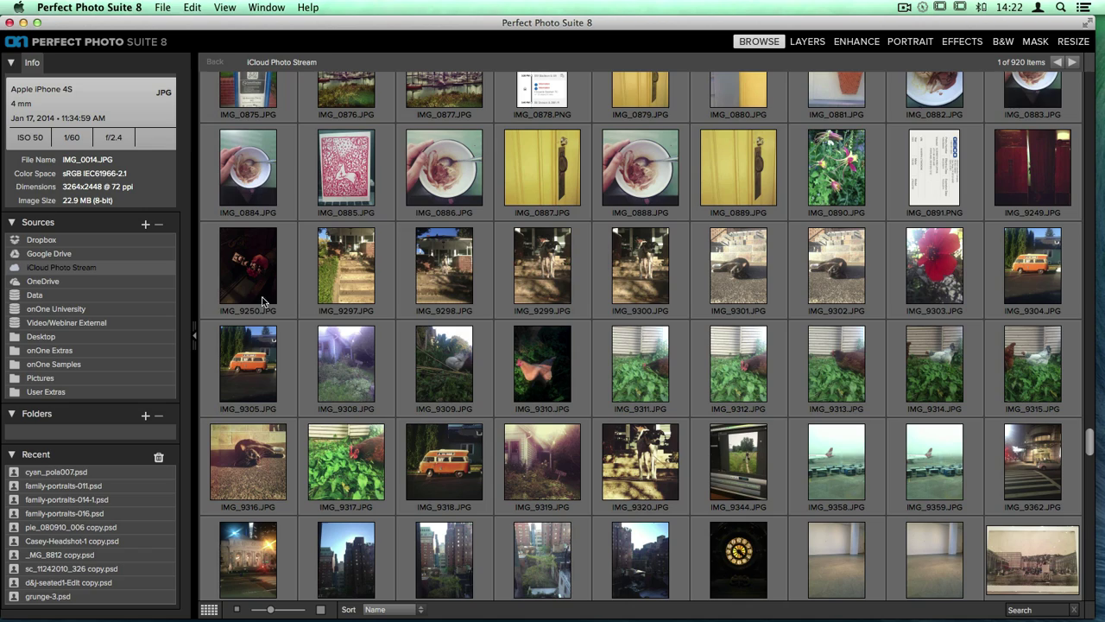
Open Photos > Cabin Weekend 11:14-11:17 on the Video/Webinar External source to show its 531 thumbnails
click(69, 326)
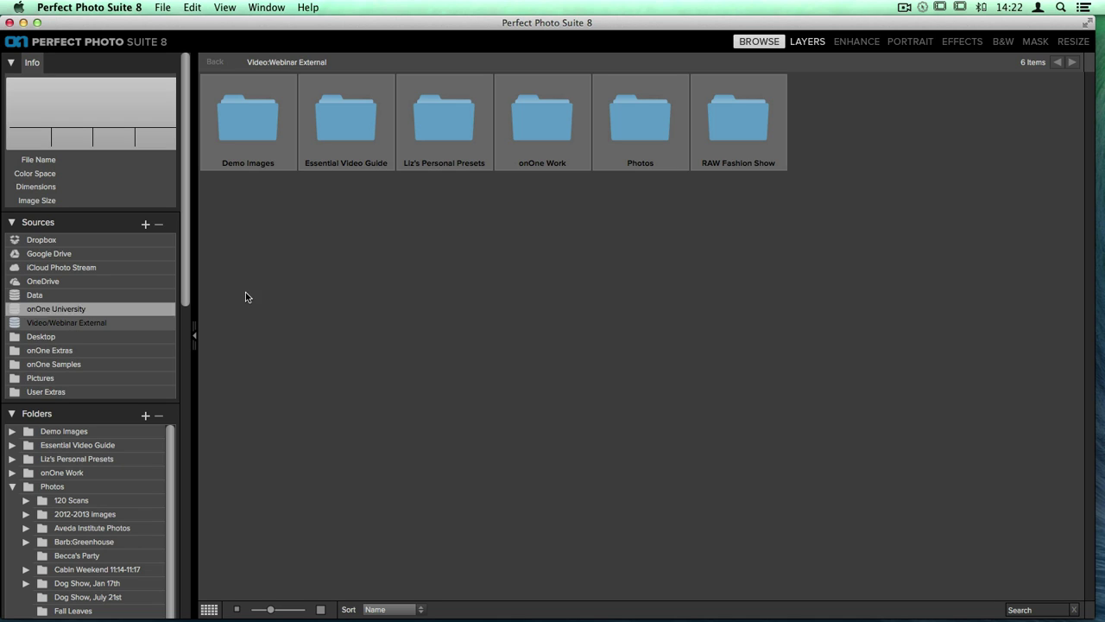
click(626, 140)
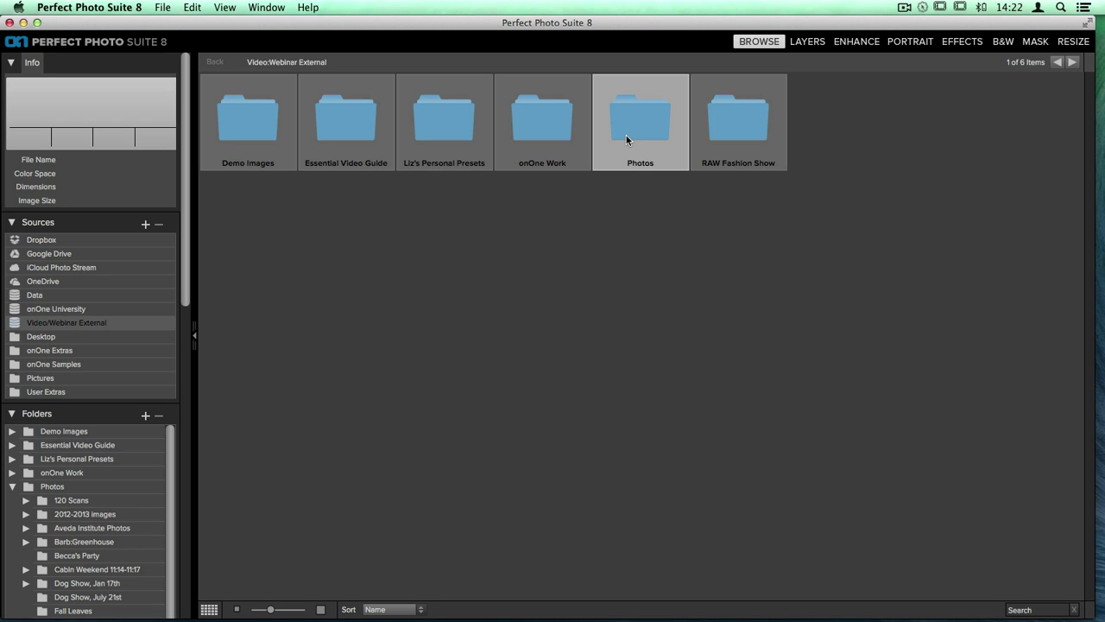
double_click(626, 138)
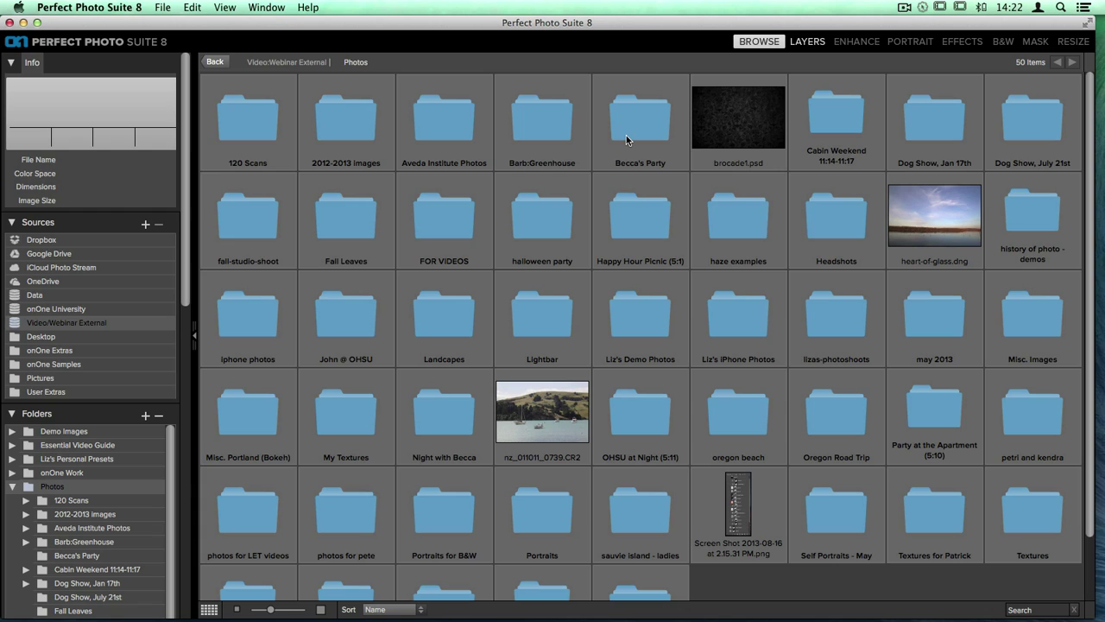
click(830, 125)
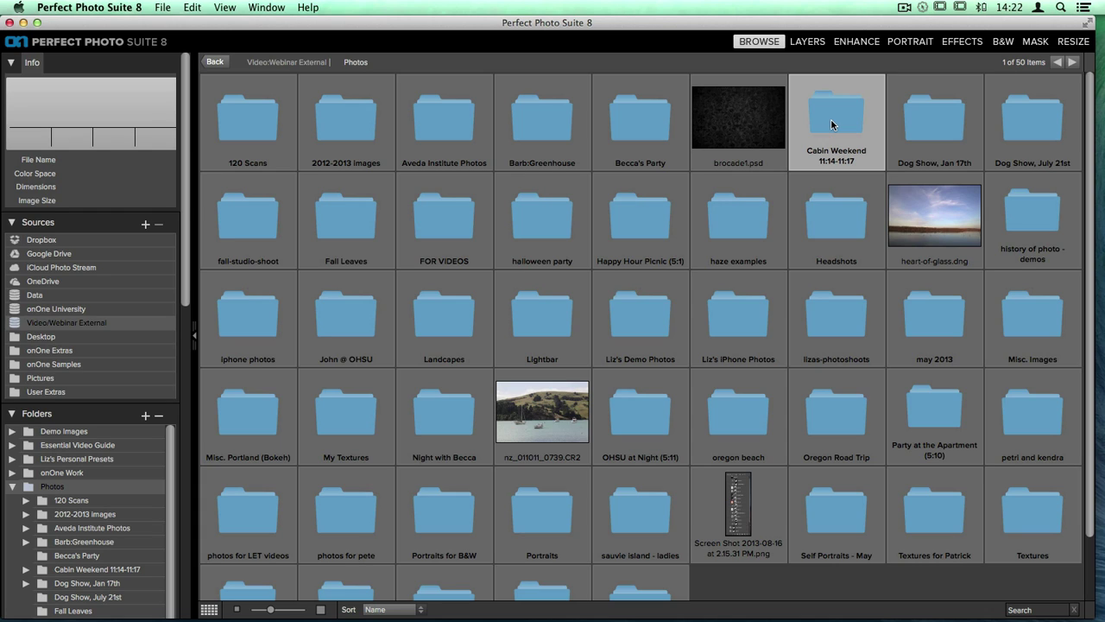
double_click(830, 118)
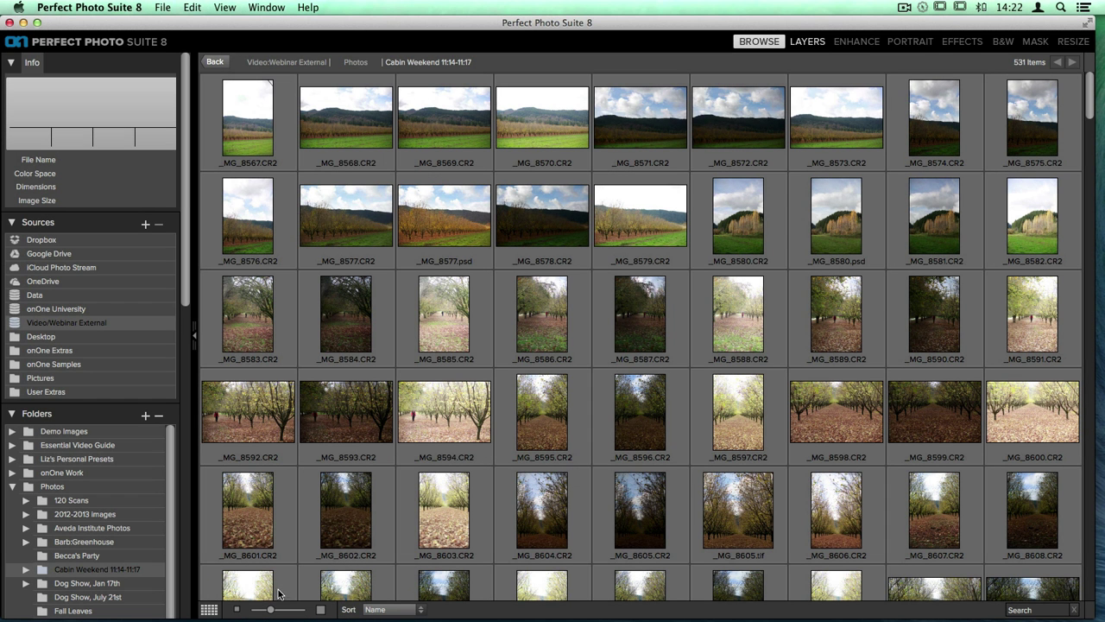
Enlarge thumbnails to four per row and open _MG_8577.CR2 as a single large preview
drag(273, 611, 294, 613)
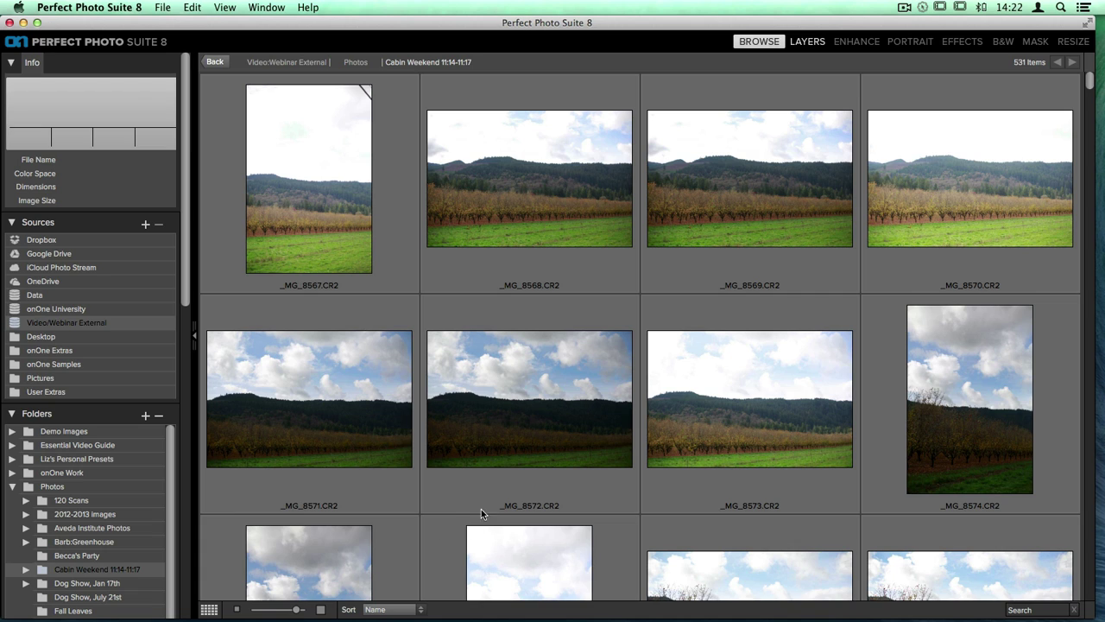
scroll(540, 384, down, 1)
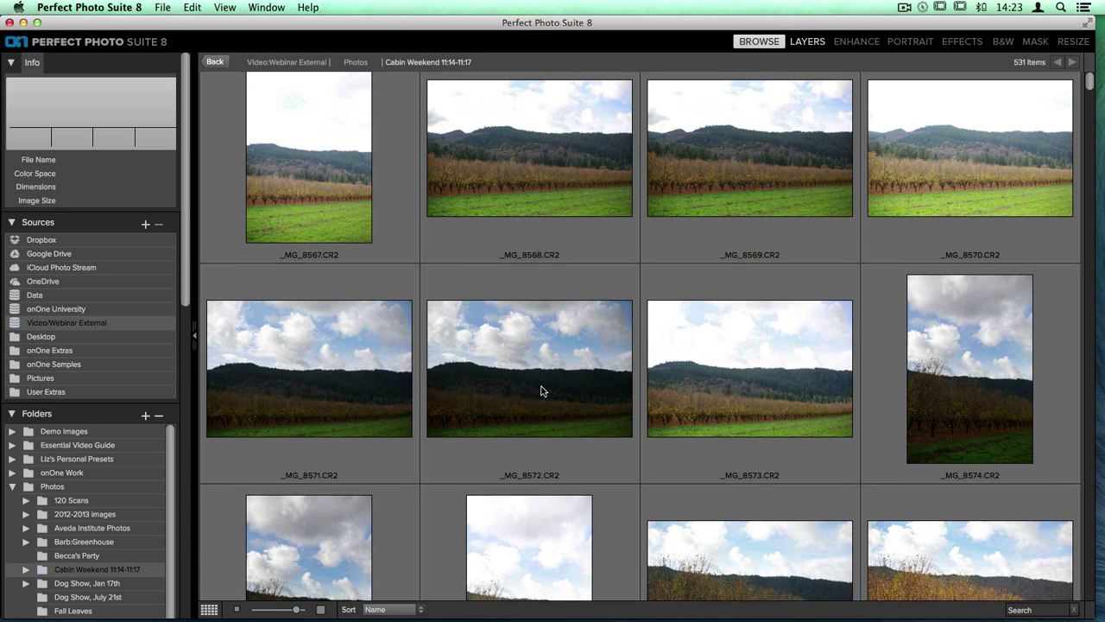
scroll(542, 391, down, 5)
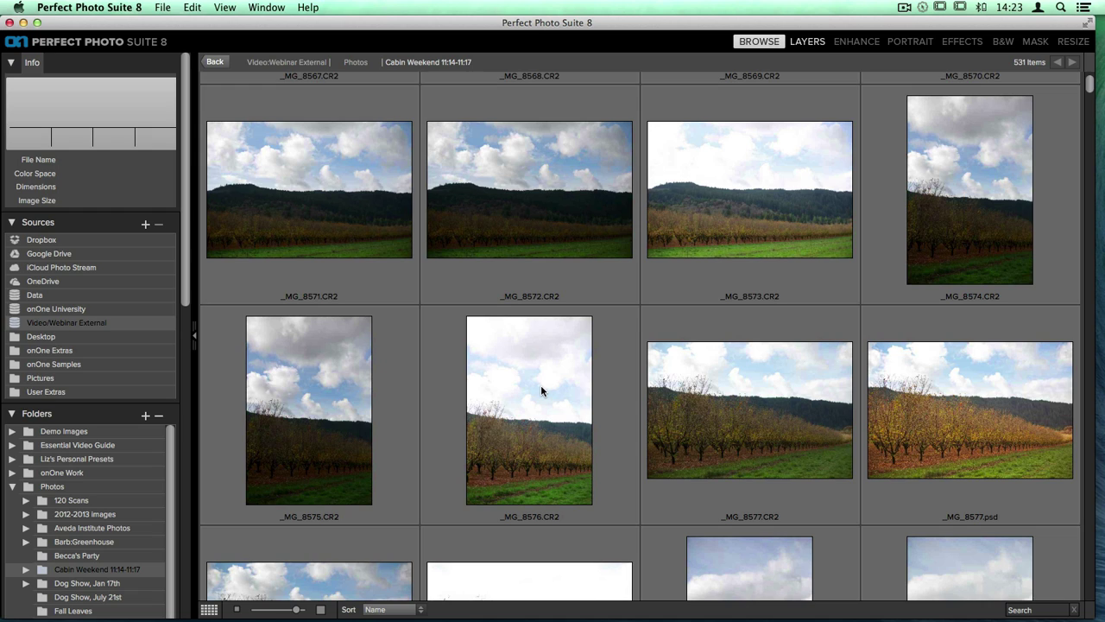
scroll(542, 391, down, 2)
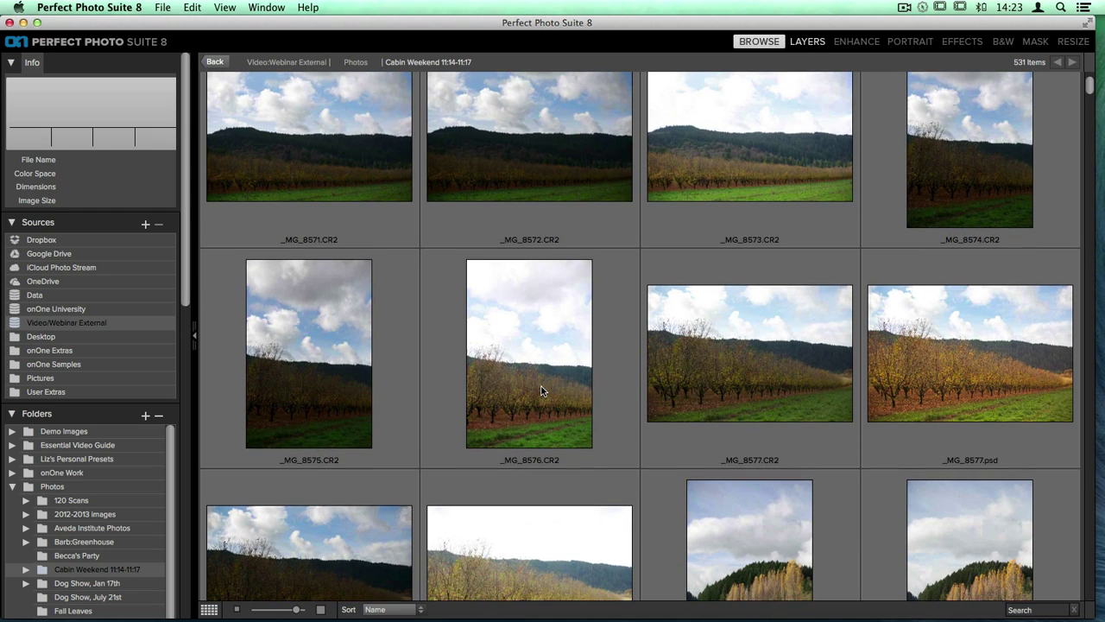
double_click(727, 335)
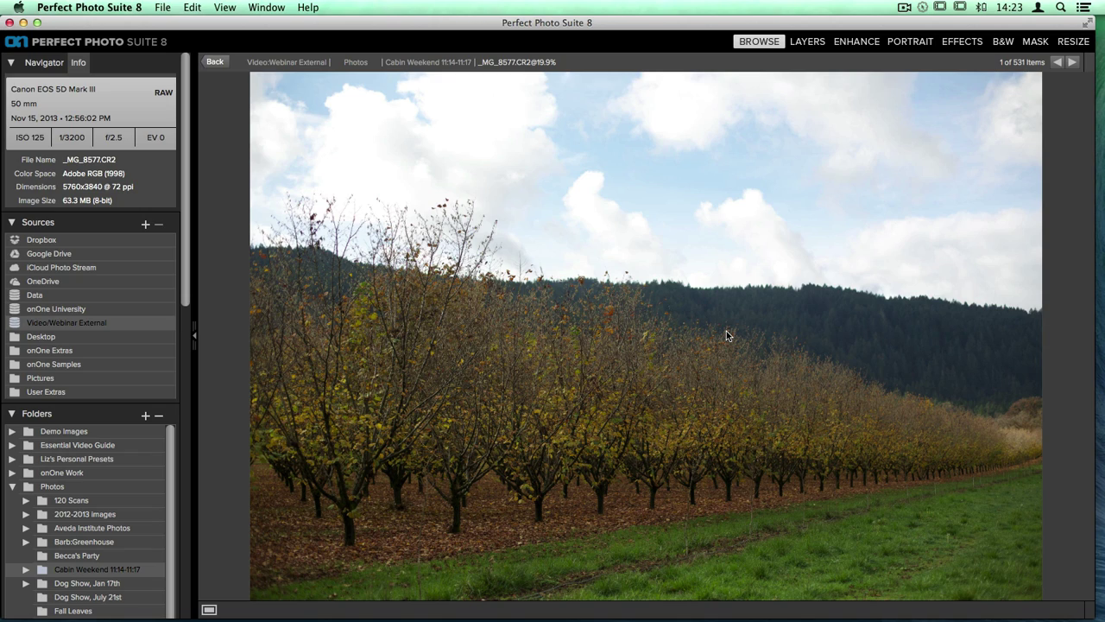
Enhance a layered Photoshop copy of _MG_8577 in Adobe RGB, 8 bit, 240 pixels/inch
click(858, 43)
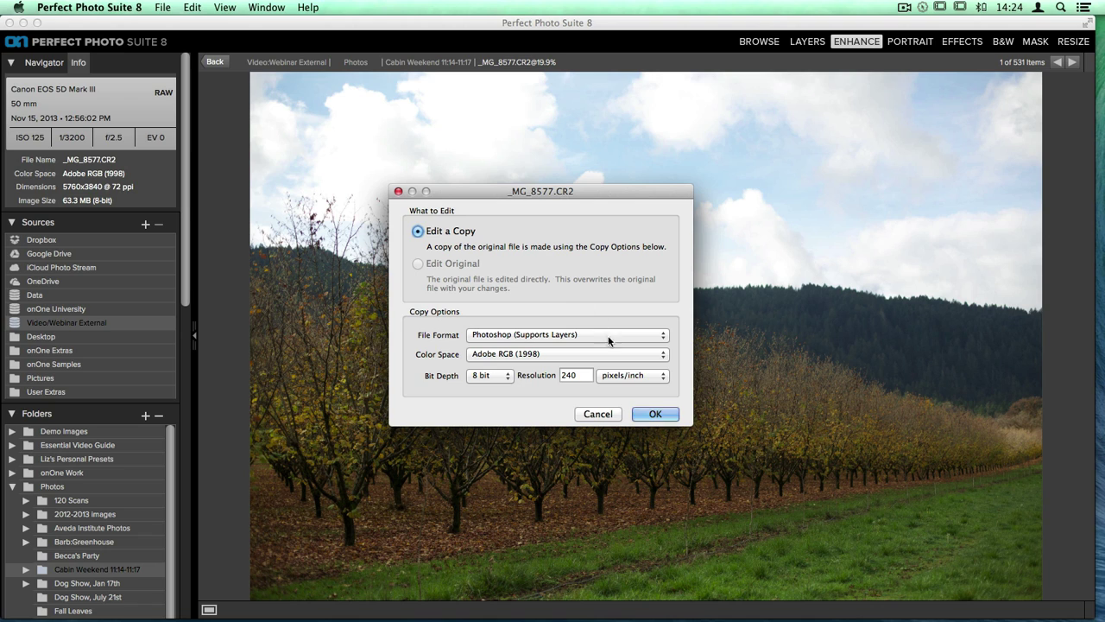
click(656, 414)
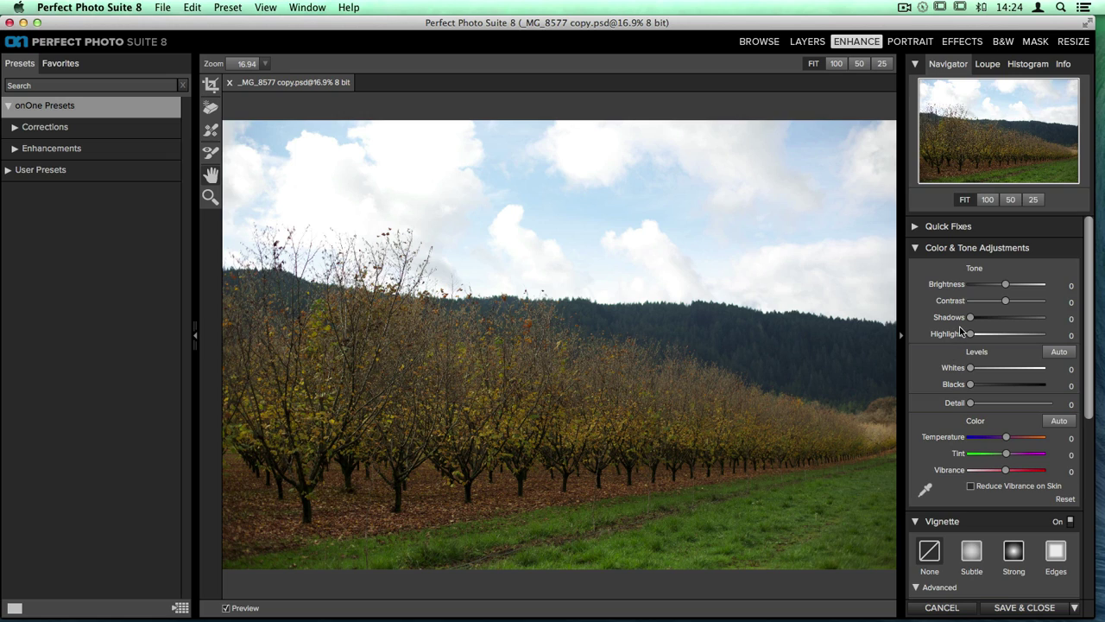
Set Shadows to 70, Highlights to 48 and Brightness to 2 in Color & Tone Adjustments
drag(972, 318, 1033, 320)
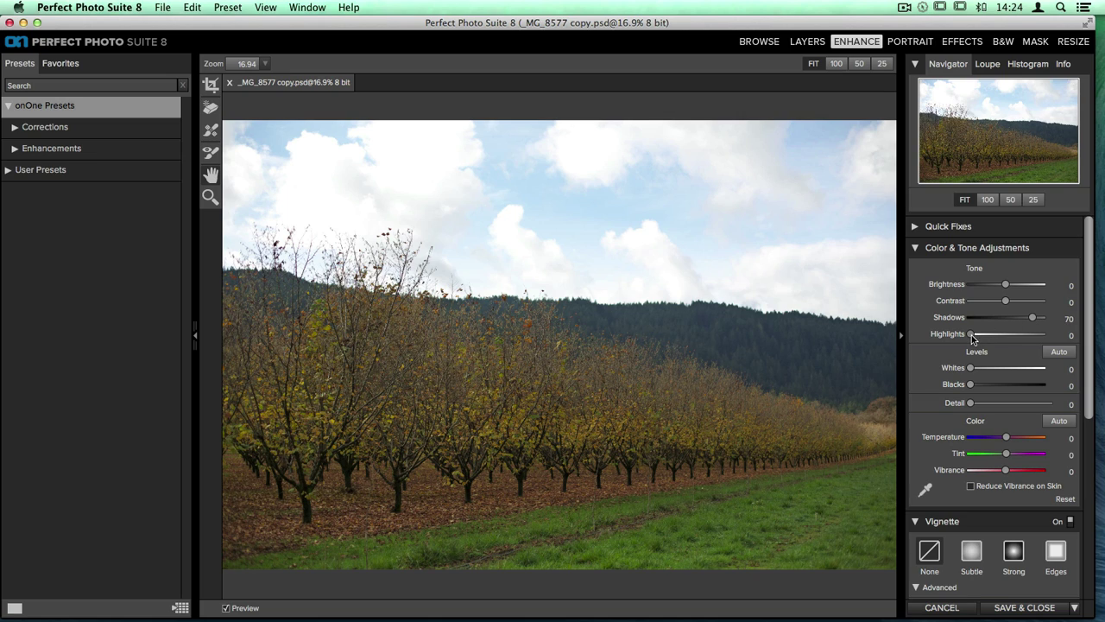
drag(973, 337, 1025, 337)
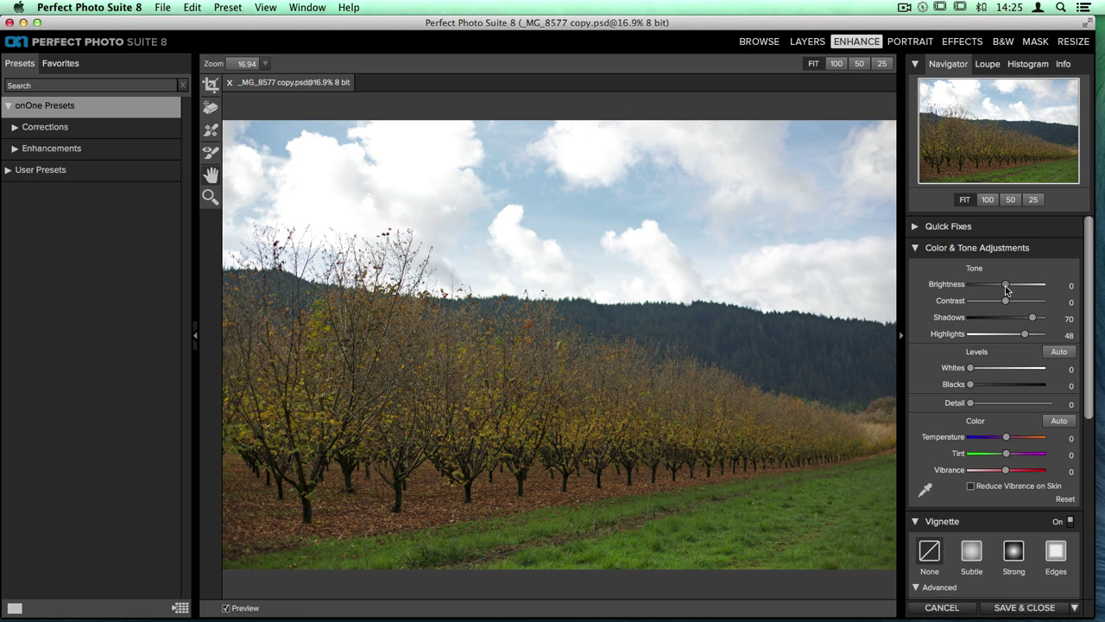
mouse_move(1006, 289)
mouse_down()
mouse_move(1026, 289)
mouse_move(982, 285)
mouse_move(1007, 291)
mouse_up()
Raise the Detail slider to 21
scroll(956, 371, down, 2)
scroll(956, 371, down, 1)
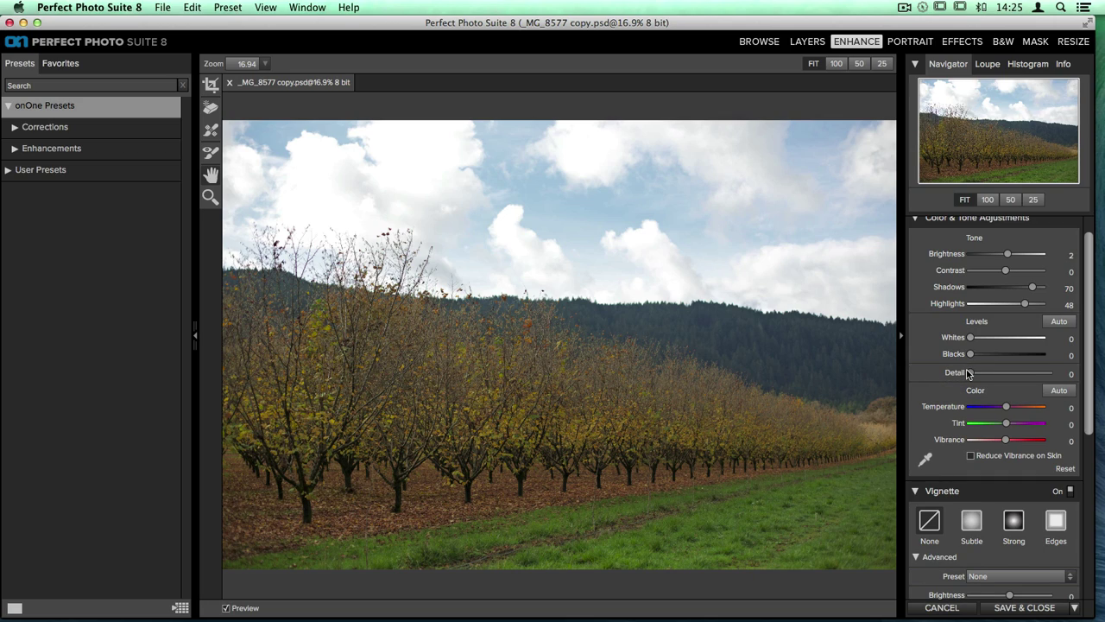
drag(969, 373, 987, 376)
Auto-correct the color, then set Temperature to 8 and Vibrance to 30
scroll(1012, 396, down, 3)
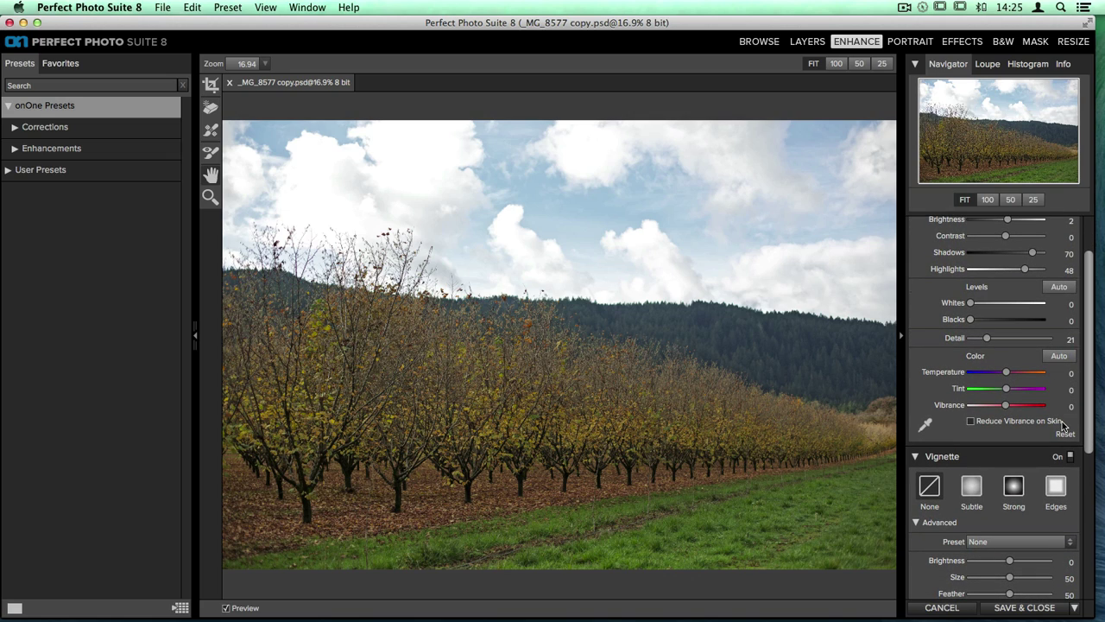
click(1058, 358)
drag(1014, 373, 1011, 377)
mouse_move(1006, 411)
mouse_down()
mouse_move(1041, 412)
mouse_move(1026, 412)
mouse_up()
Apply the Subtle vignette preset and the Screen Low sharpening preset at Amount 25
scroll(1026, 412, down, 6)
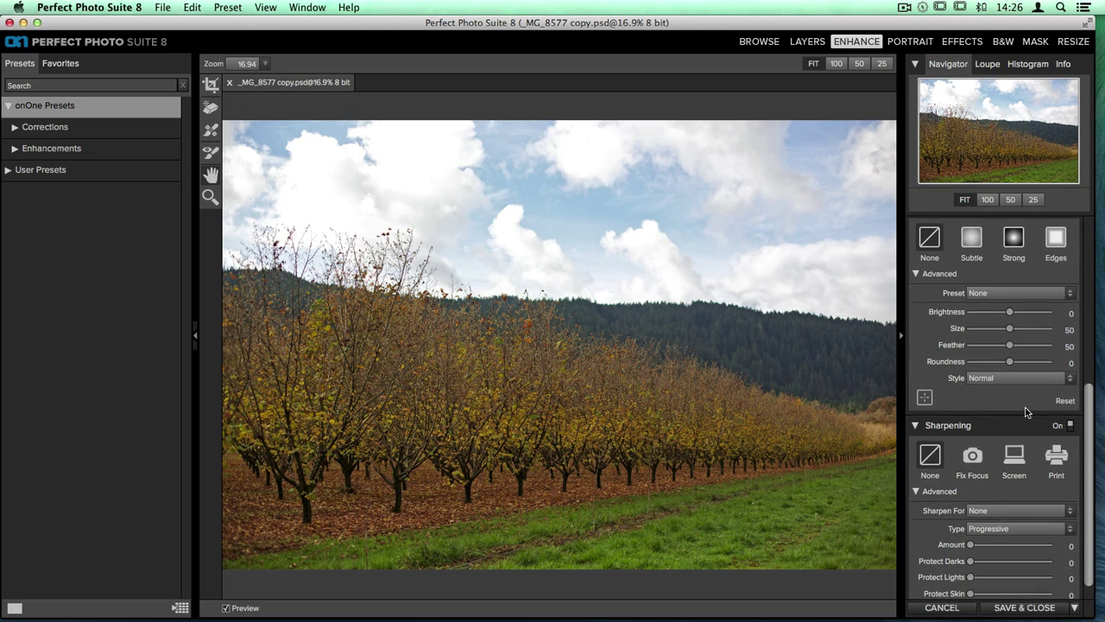
scroll(1026, 412, up, 1)
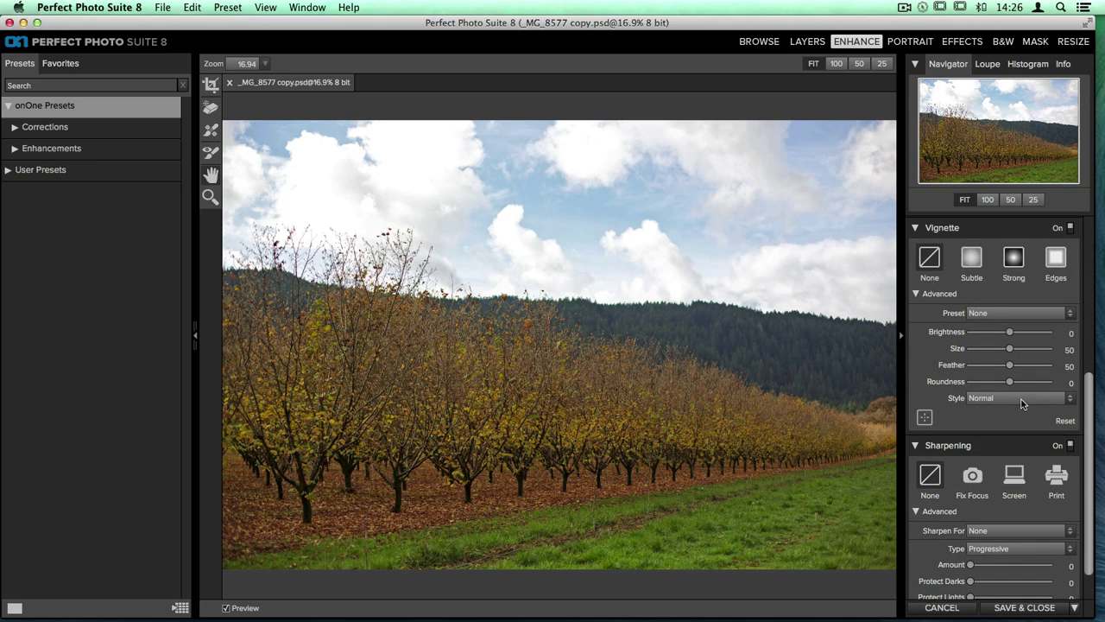
click(973, 259)
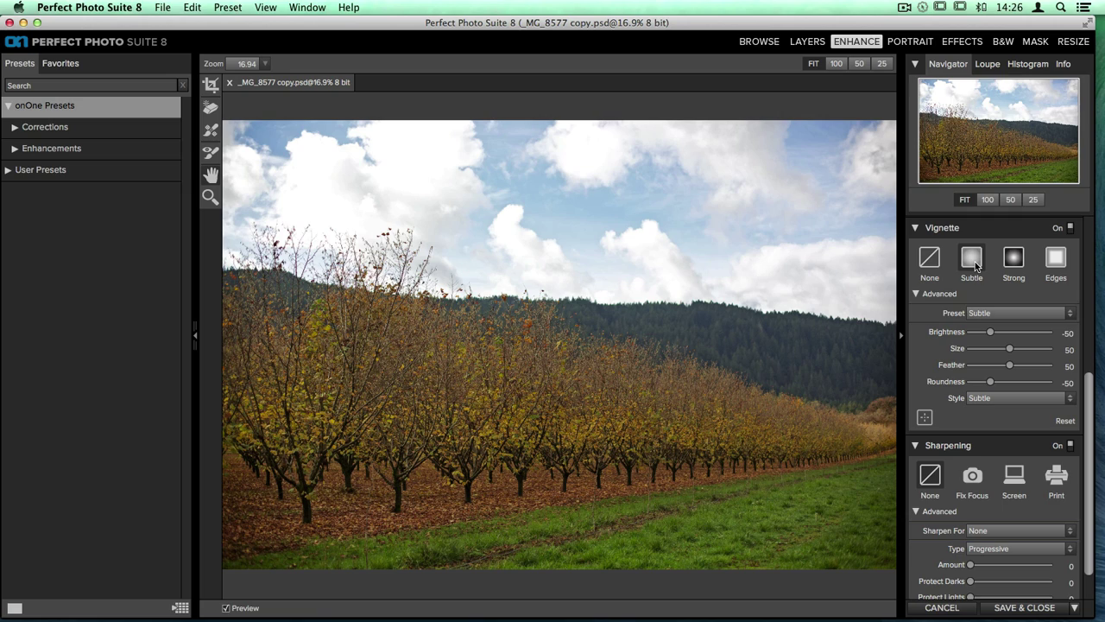
scroll(1004, 402, down, 2)
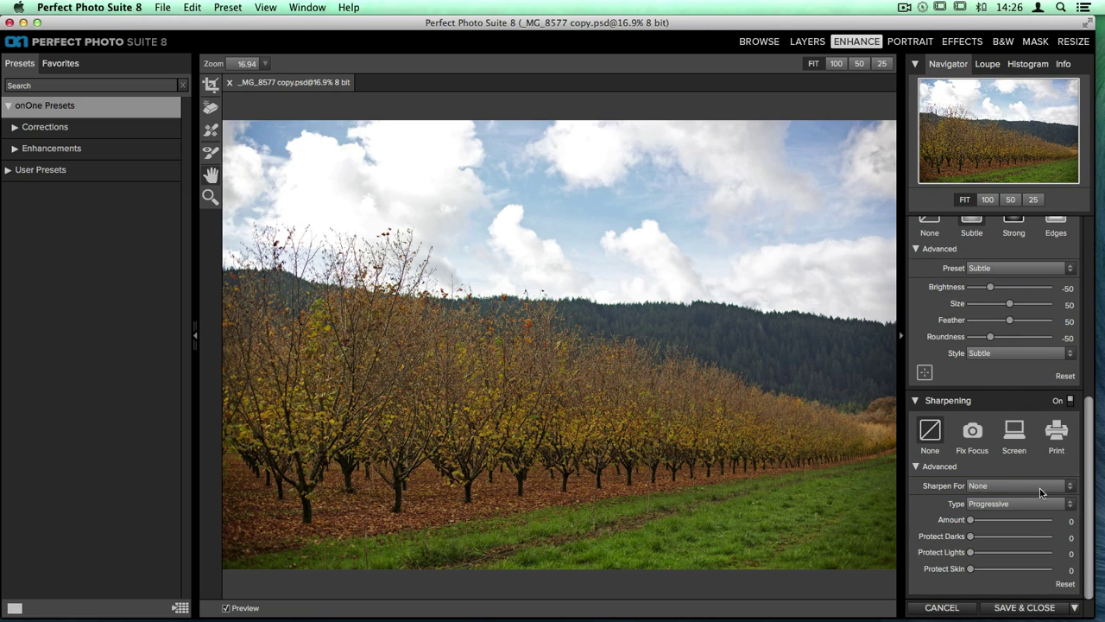
click(1018, 439)
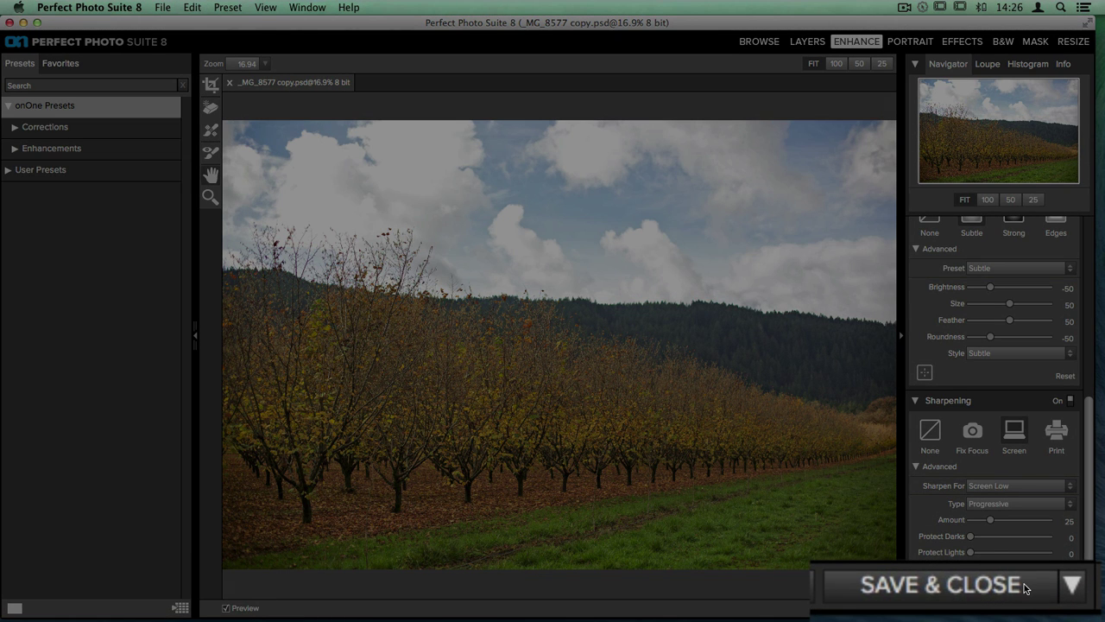
Save _MG_8577 copy.psd, open the original CR2, then view the edited copy
click(1024, 607)
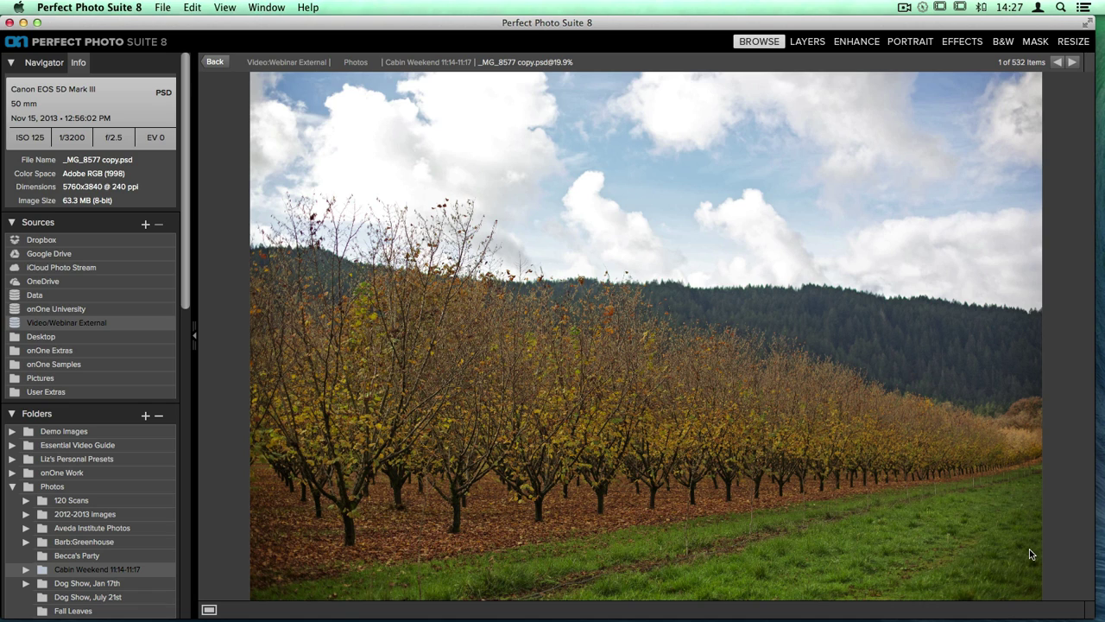
double_click(1029, 554)
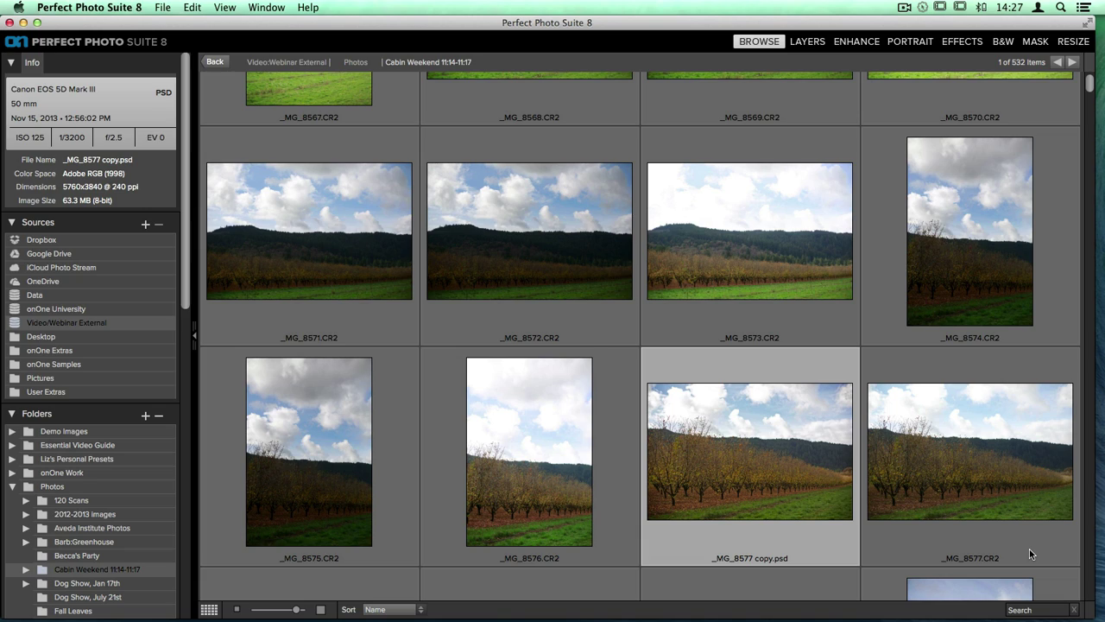
double_click(974, 489)
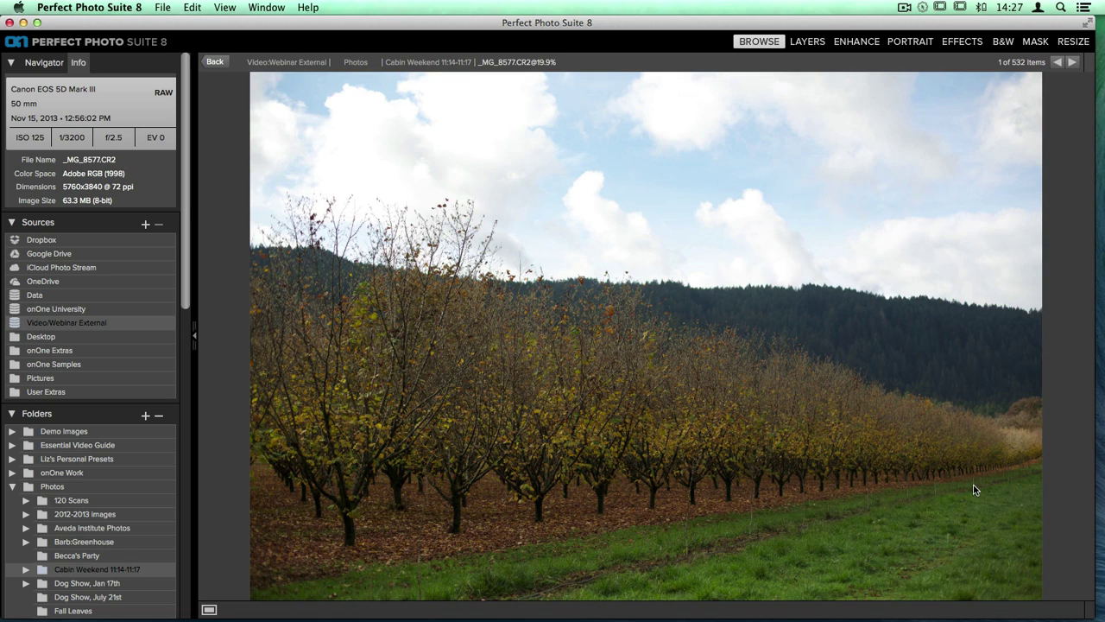
key(Left)
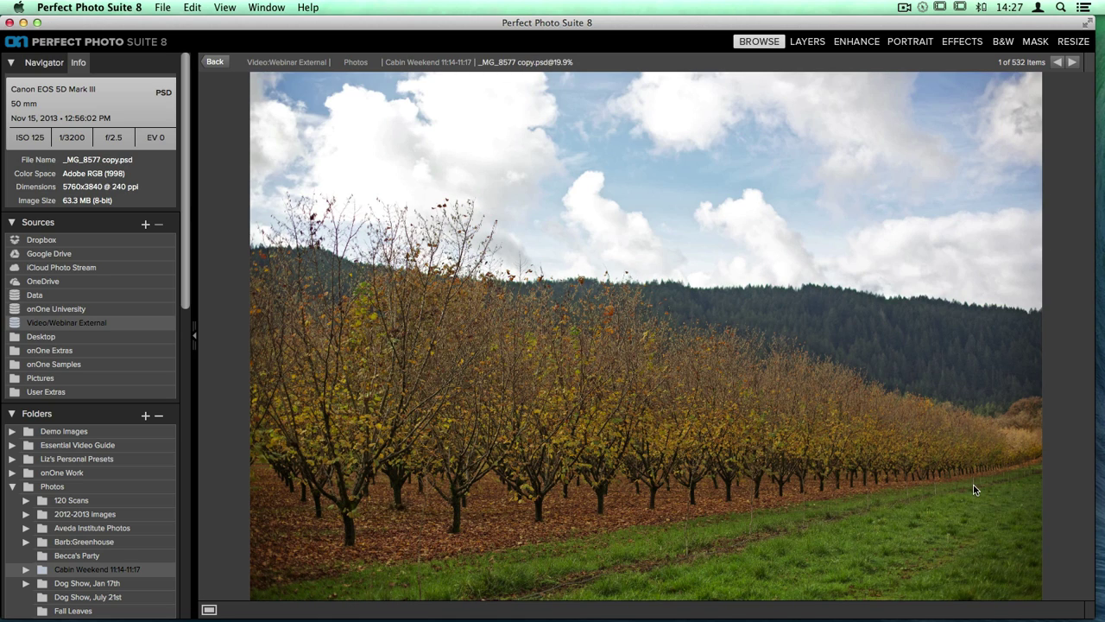